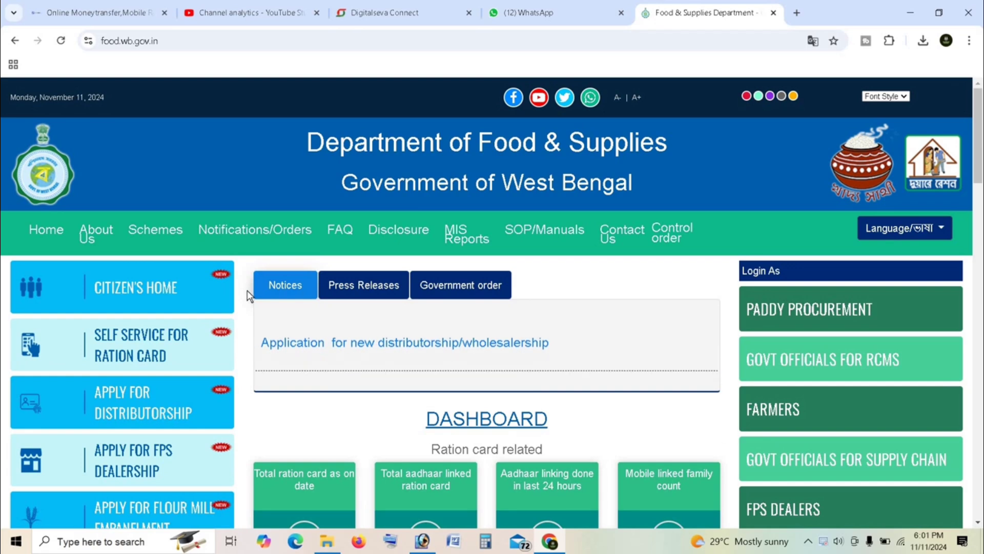
Go through Citizen's Home, Ration Card Related Corner and Services Requiring Office Approval to the online forms list.
left_click(132, 292)
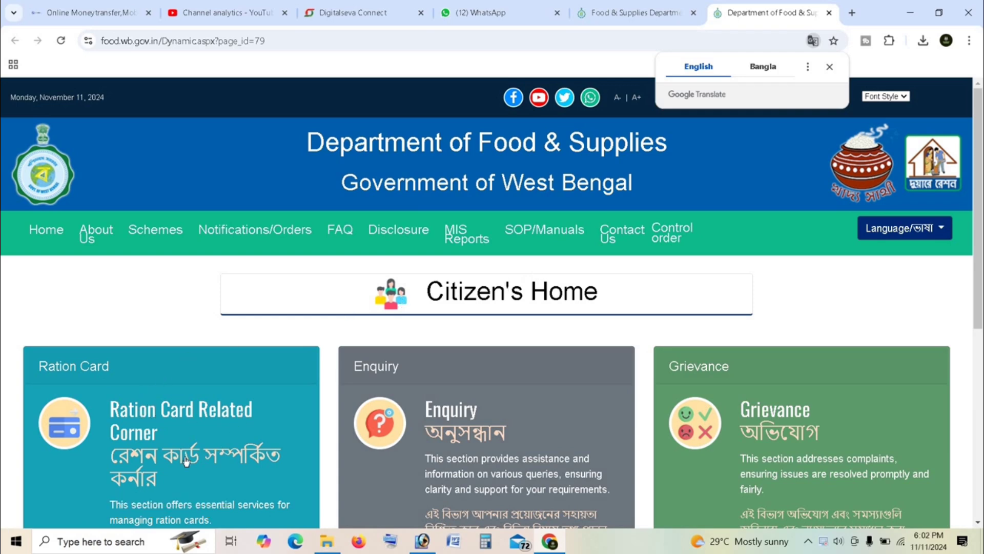
scroll(623, 312, "down", 2)
scroll(624, 312, "down", 1)
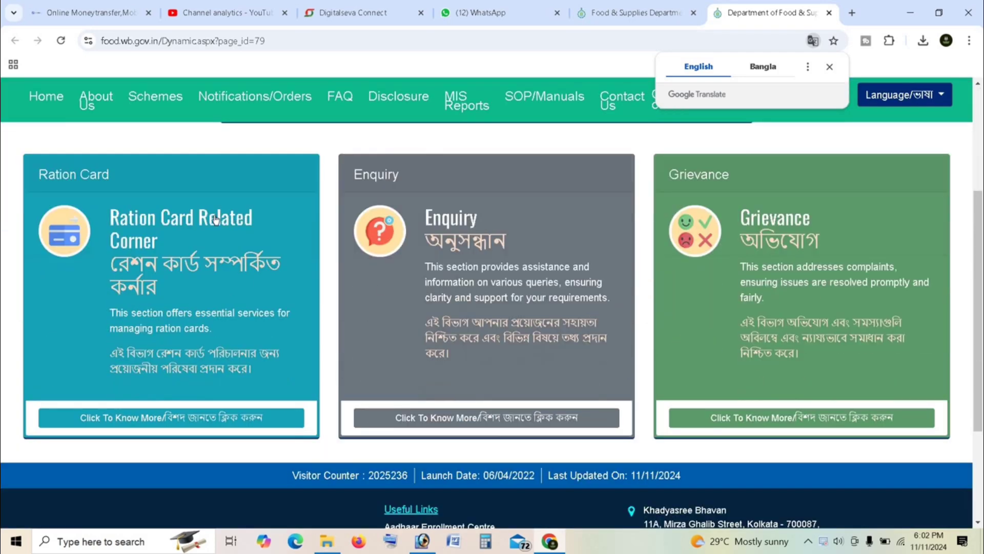
left_click(169, 215)
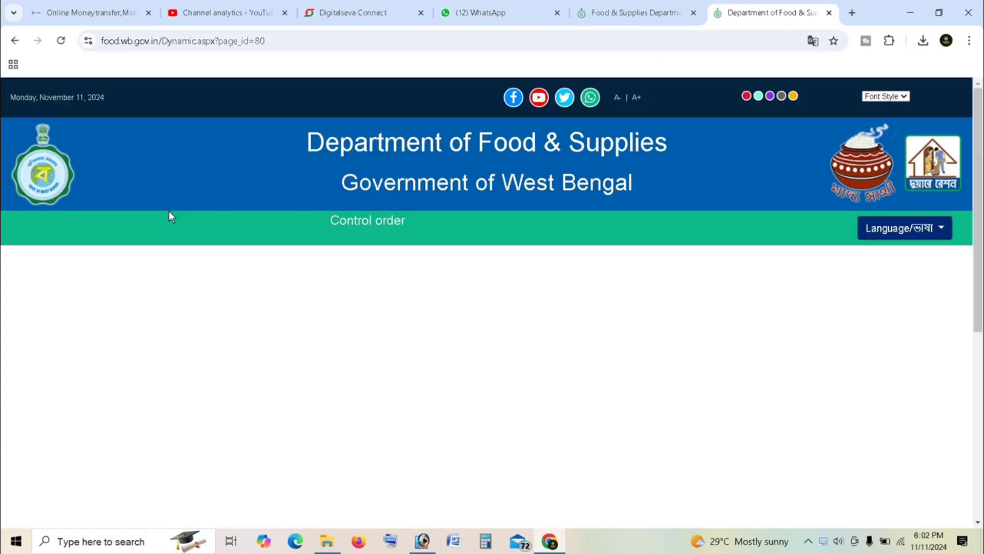
scroll(732, 202, "down", 4)
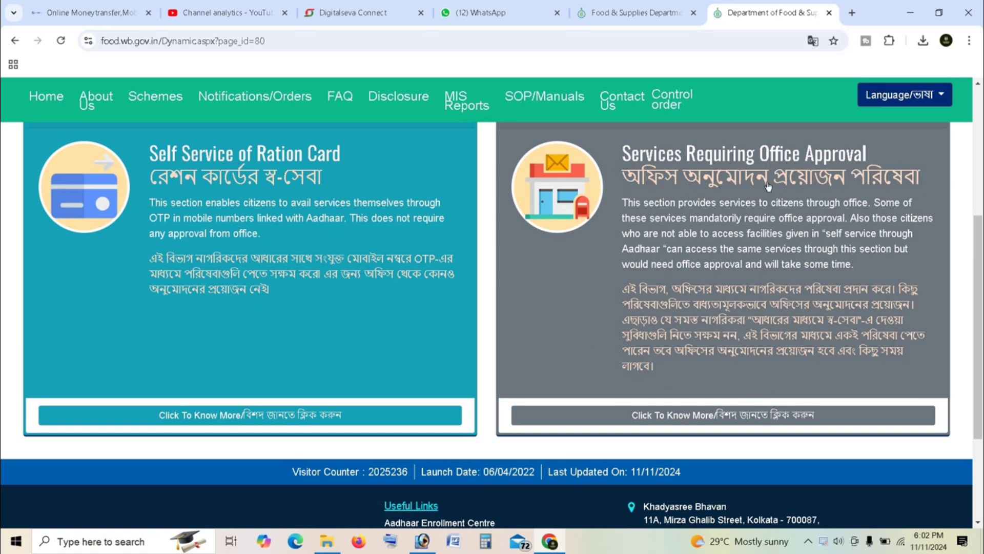
left_click(749, 161)
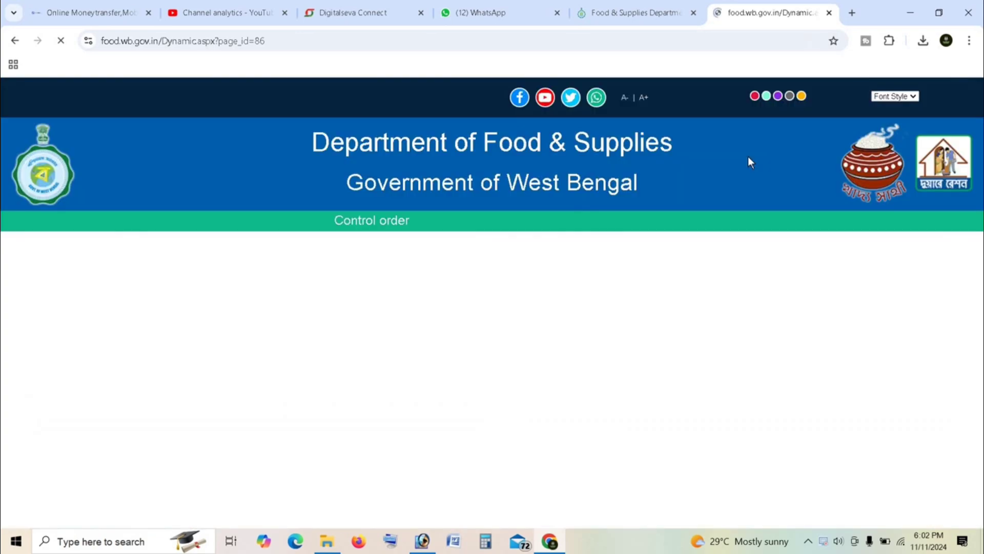
scroll(374, 195, "down", 5)
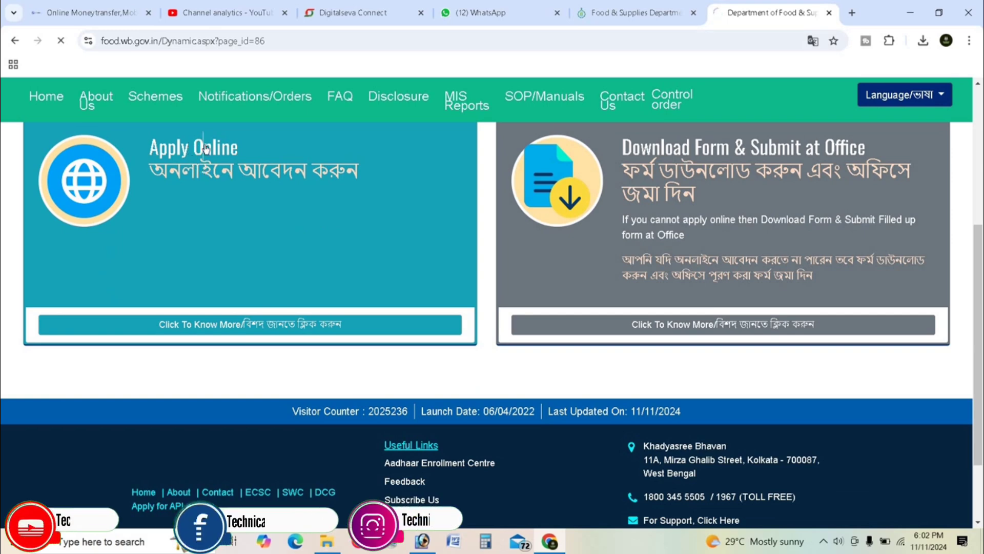
left_click(206, 148)
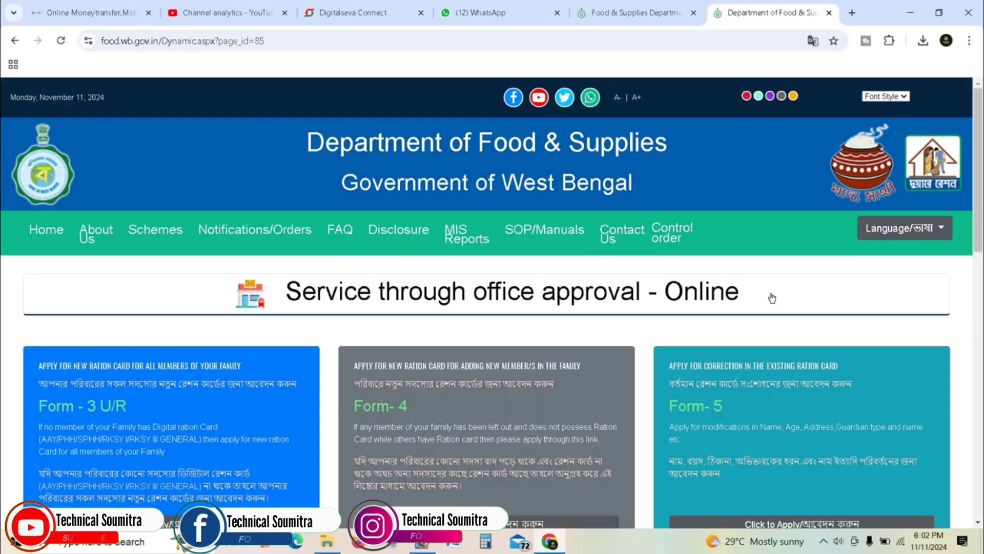
scroll(773, 297, "down", 1)
scroll(773, 299, "down", 1)
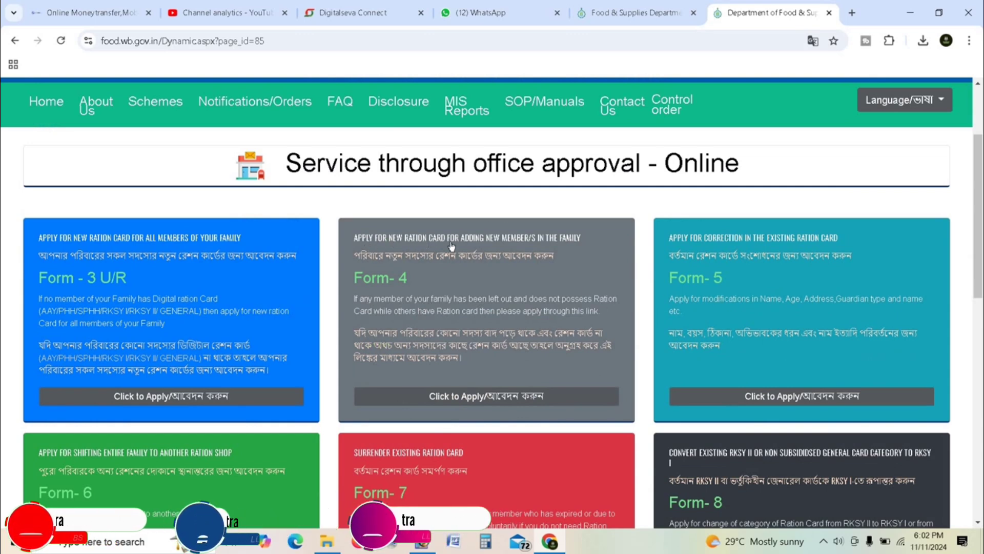
Start Form-4 and log in with the one-time password sent to the mobile number.
left_click(484, 402)
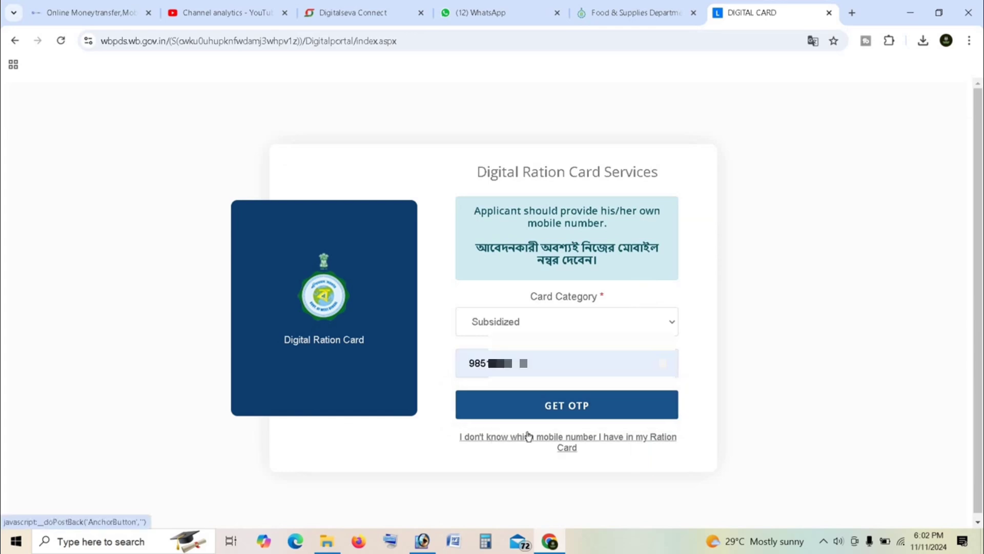
left_click(549, 406)
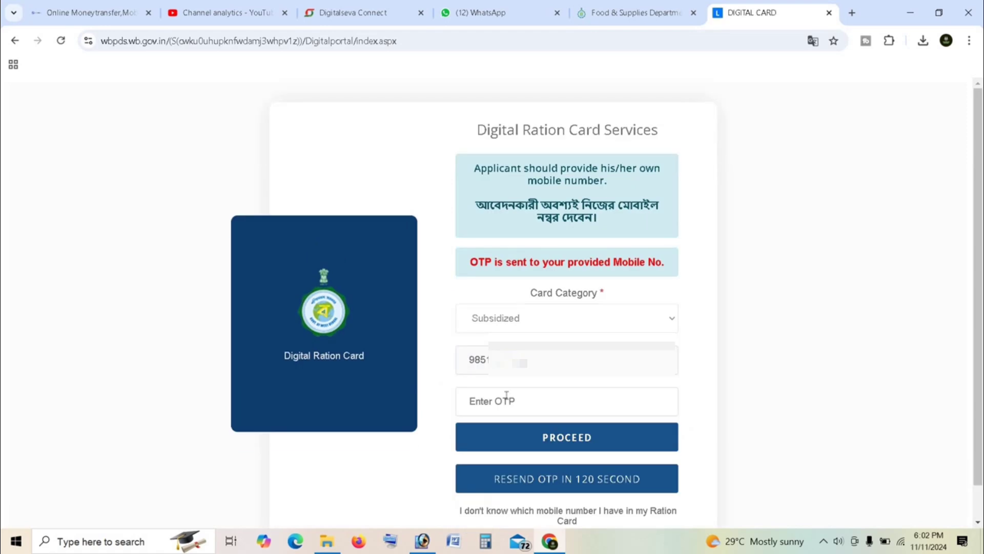
left_click(504, 393)
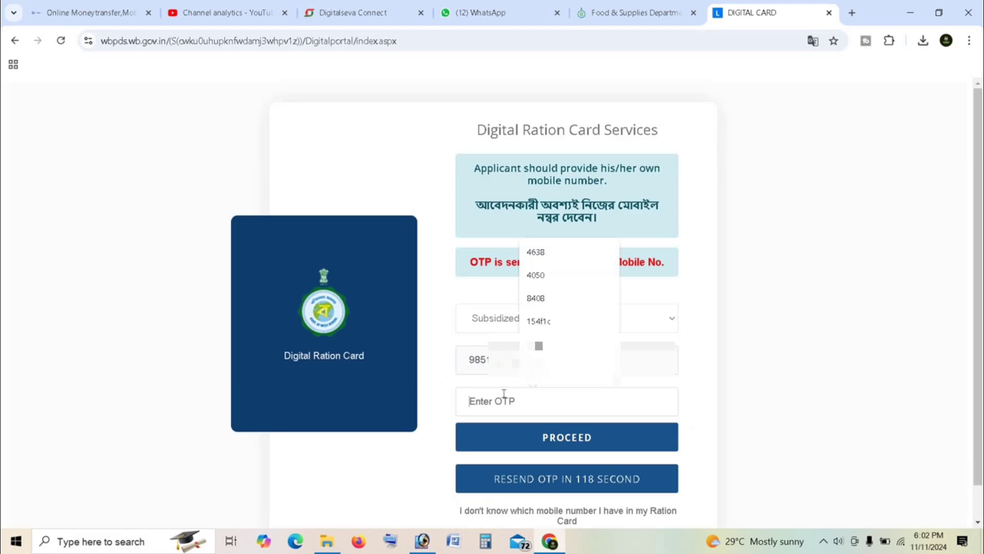
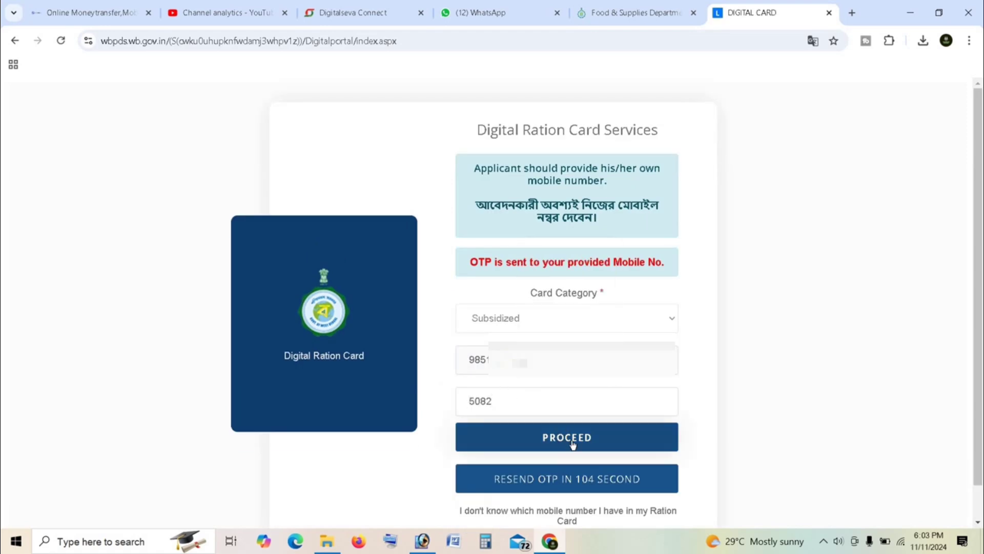
left_click(574, 445)
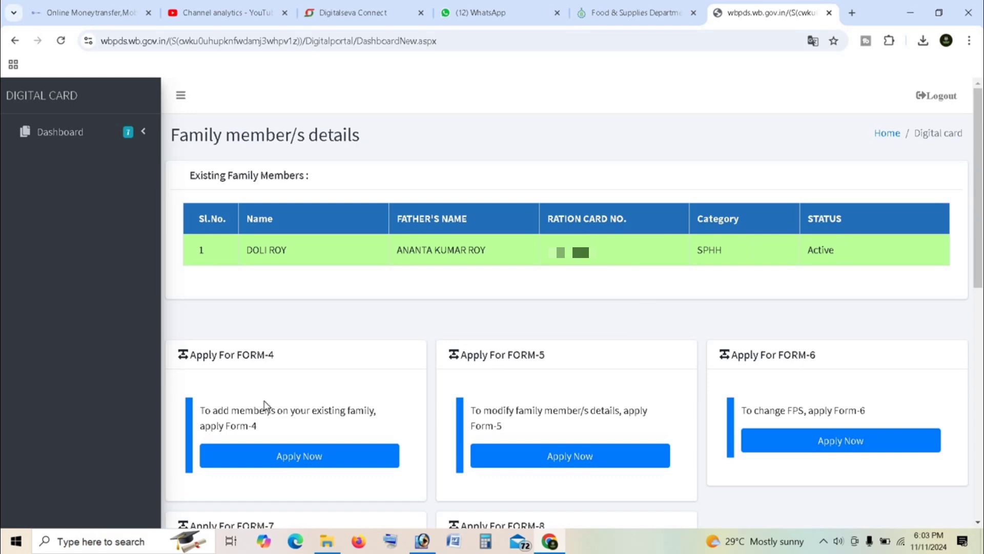
Apply for Form-4, choosing to retain the present PHH/SPHH cards until new ones arrive.
left_click(285, 457)
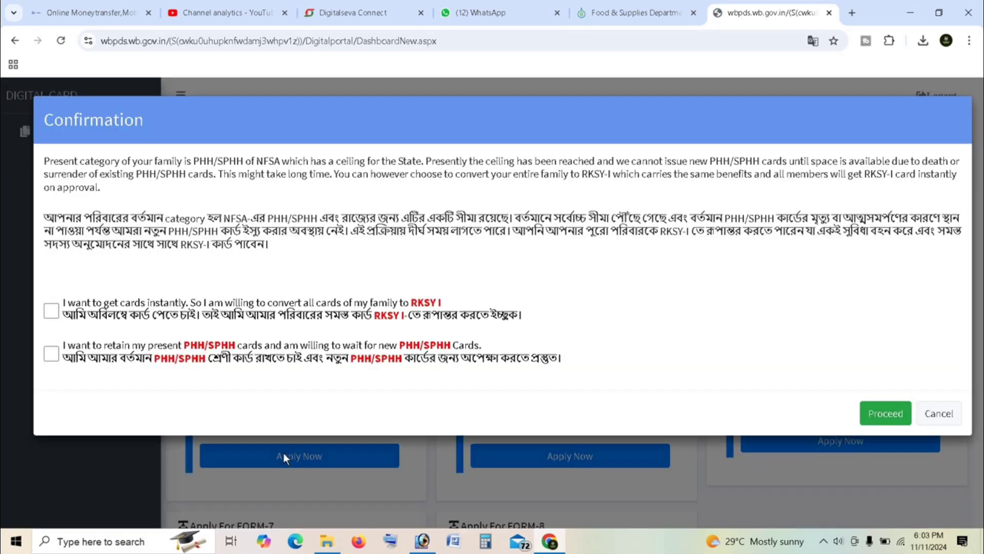
left_click(53, 357)
Continue to the Add new members form and set Post Office Chakmoulani, Police Station MAL.
left_click(892, 414)
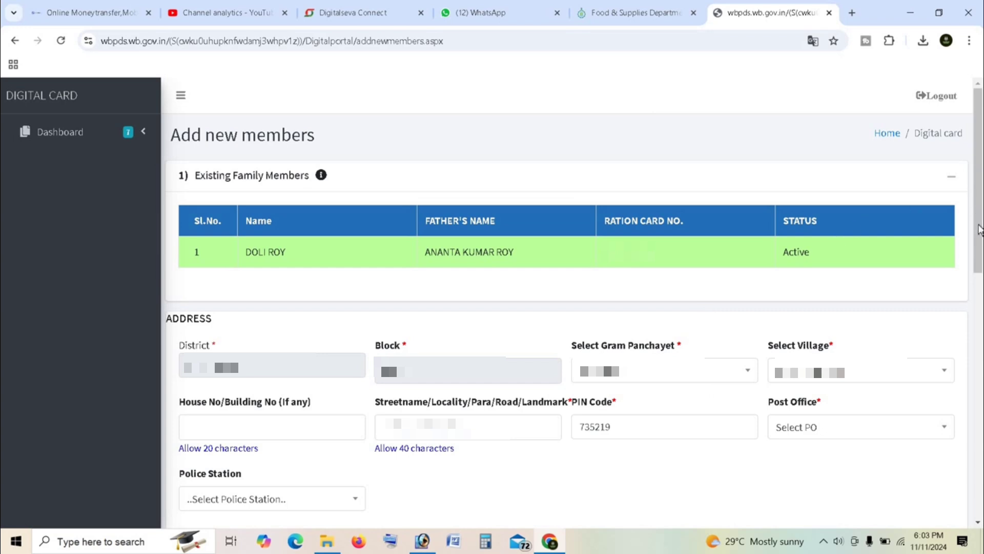
left_click_drag(979, 247, 983, 347)
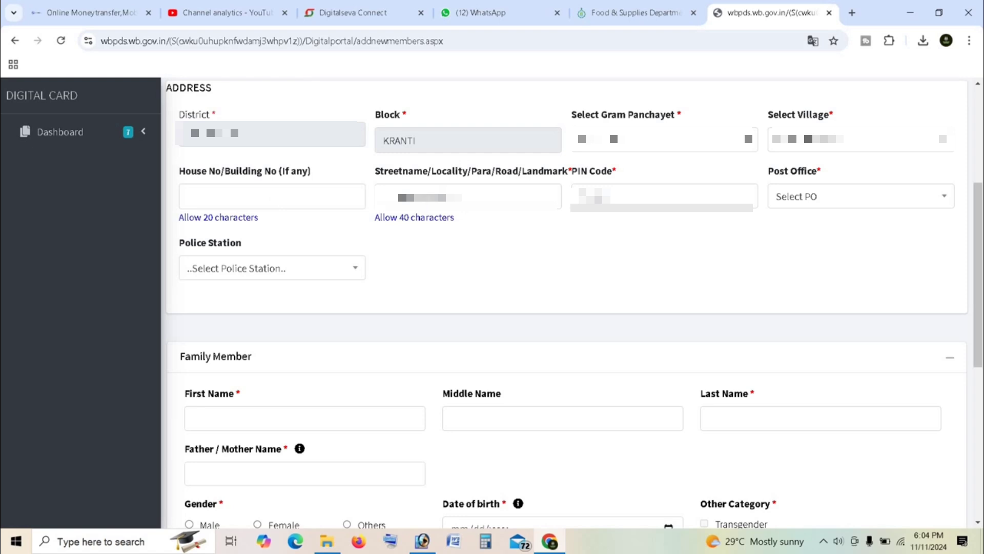
left_click(859, 199)
left_click(823, 270)
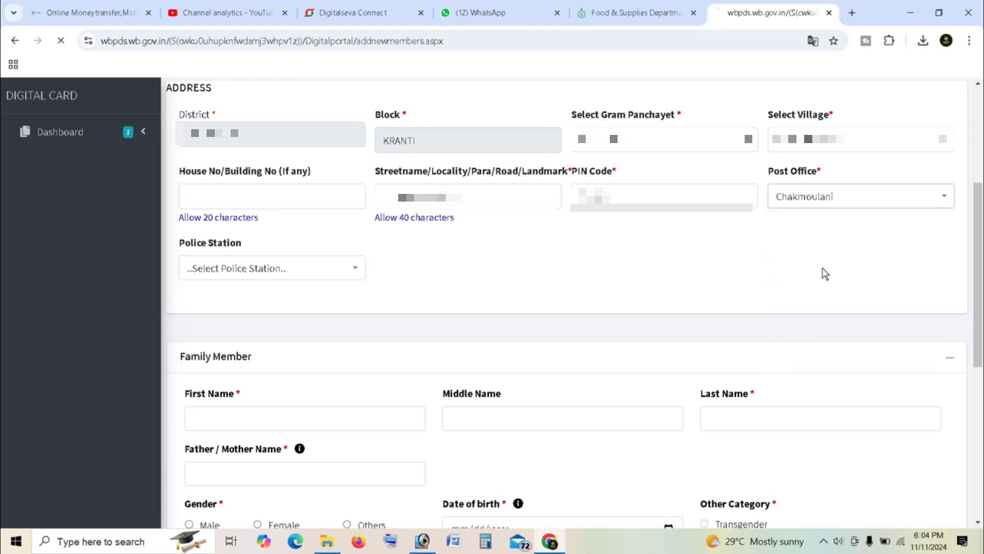
left_click(282, 269)
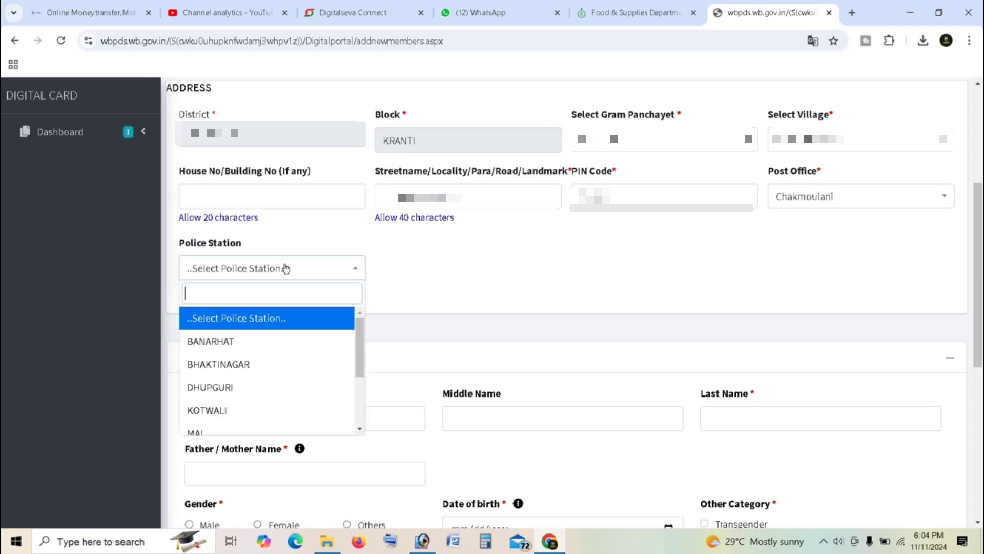
left_click(219, 425)
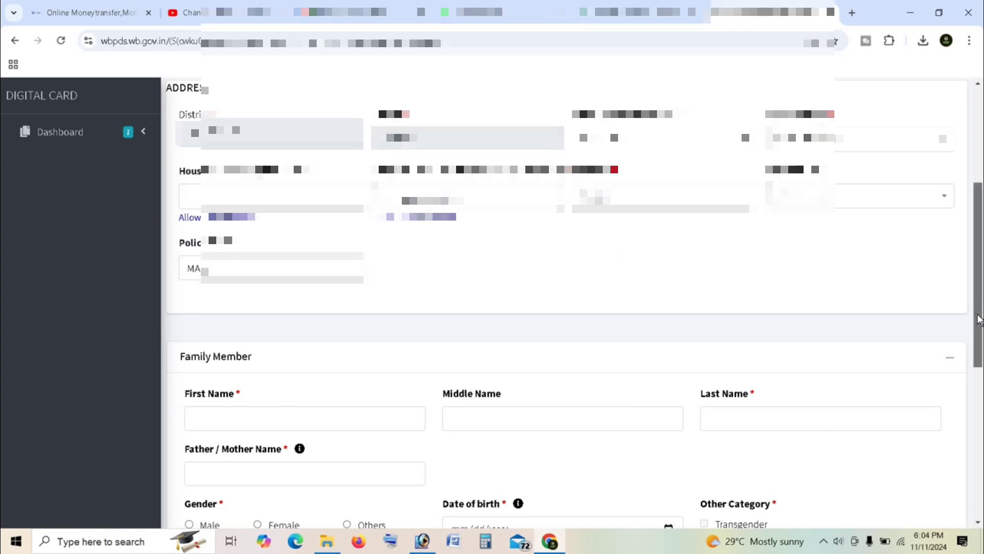
Fill in the new member's name, gender Male and date of birth.
left_click_drag(978, 315, 979, 388)
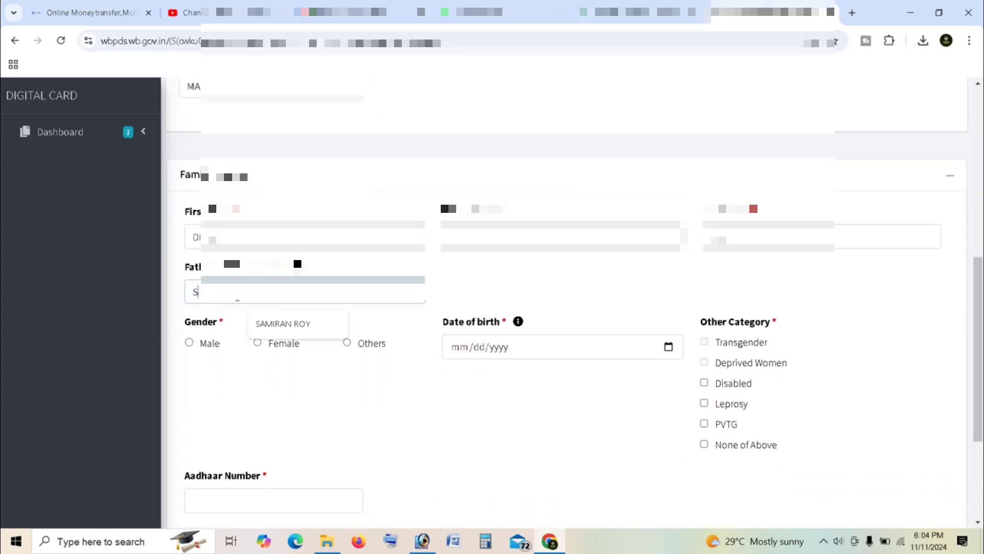
type("ON")
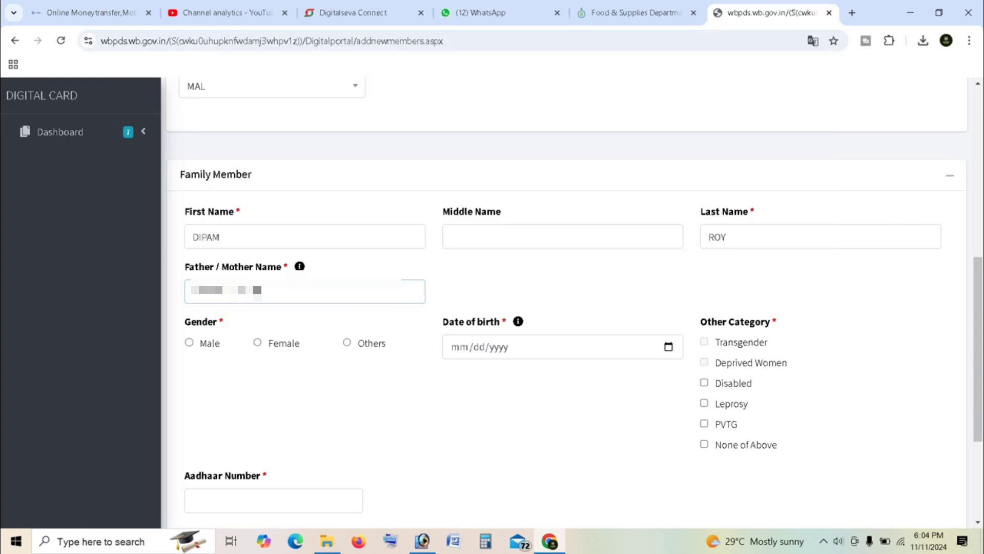
left_click(189, 342)
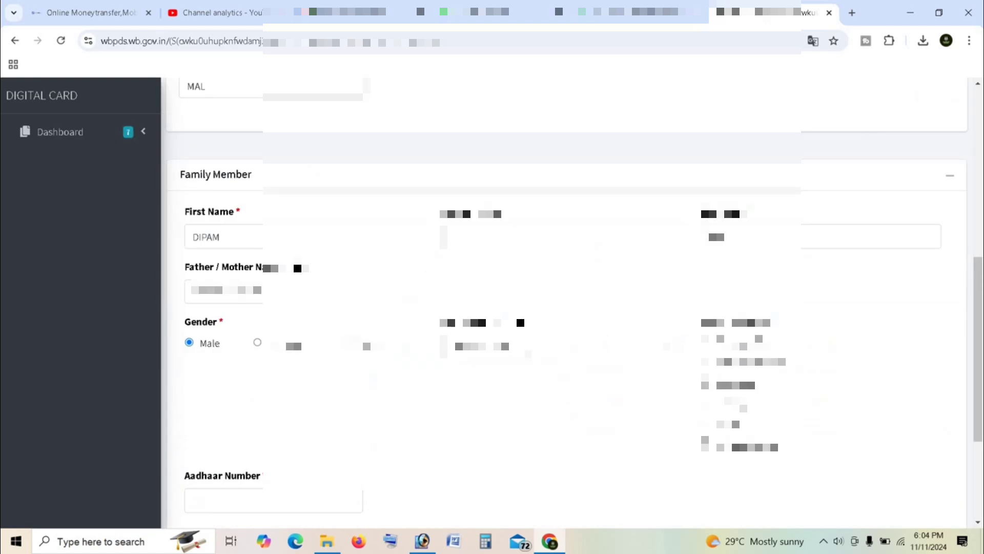
left_click(515, 357)
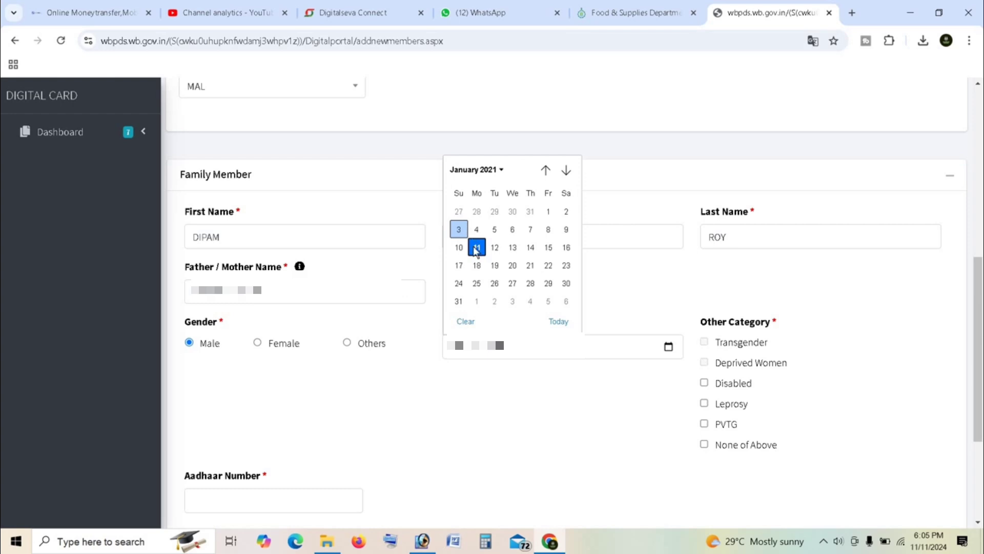
left_click(477, 265)
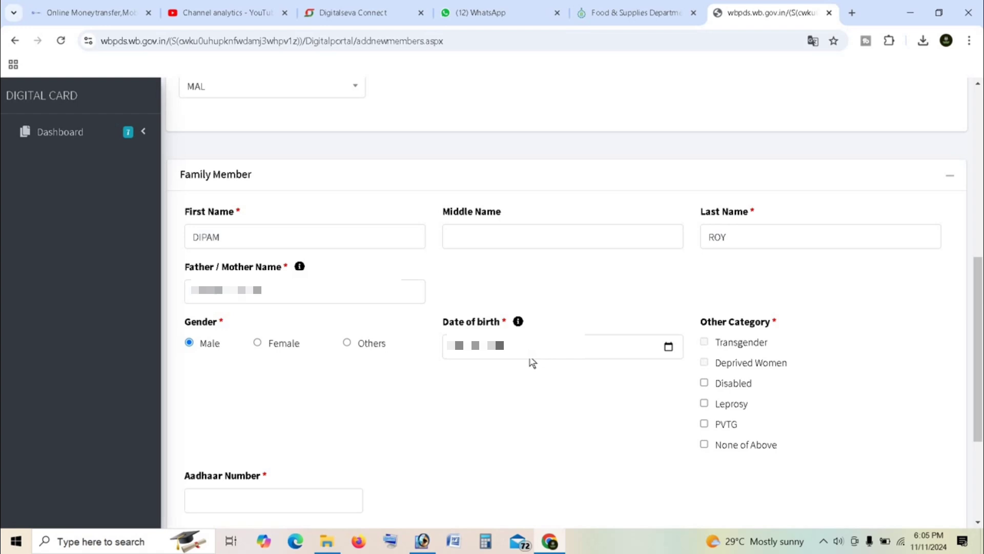
scroll(533, 363, "down", 3)
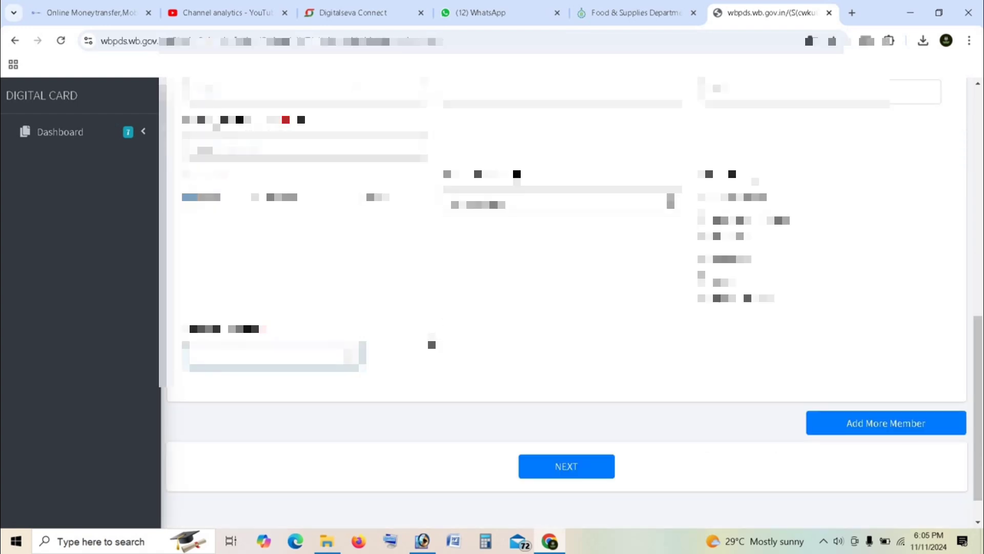
Set Other Category to None of Above and move on to the review page.
left_click(557, 469)
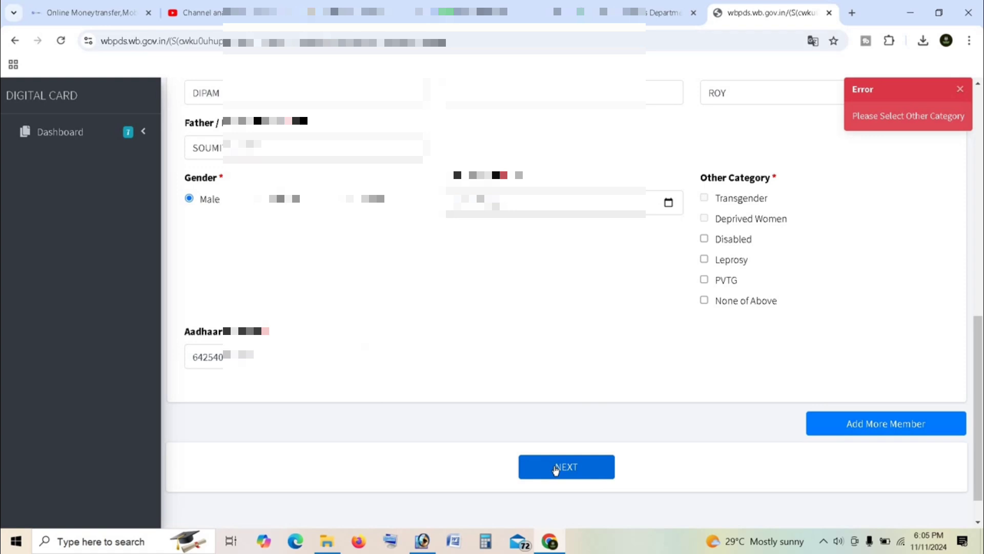
left_click(705, 301)
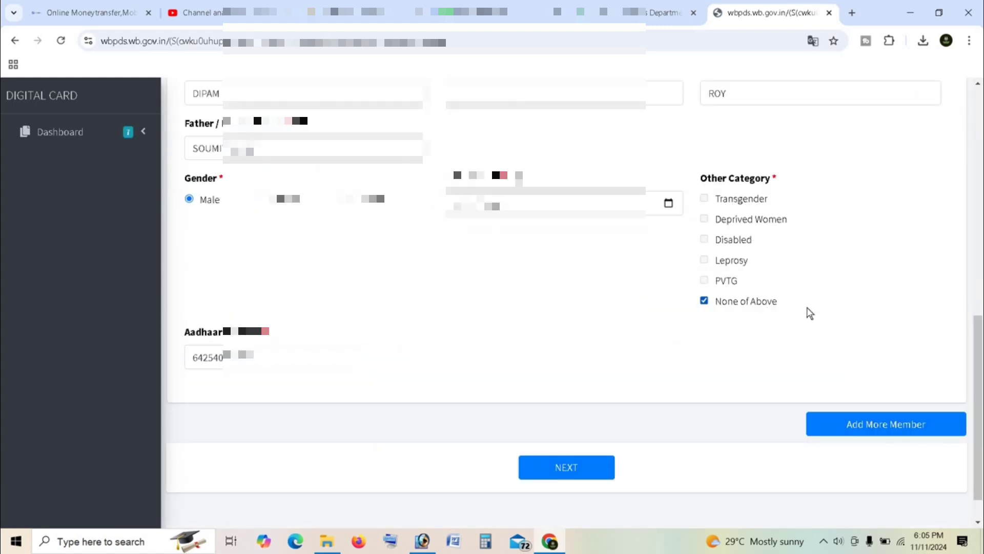
left_click(589, 469)
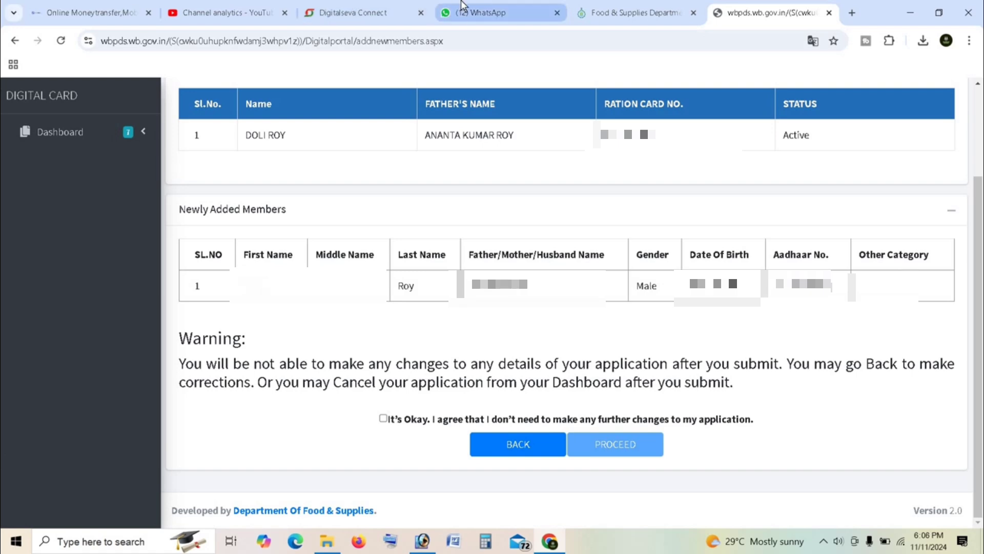
Confirm the member details are final and agree to keep the PHH/SPHH cards.
left_click(383, 418)
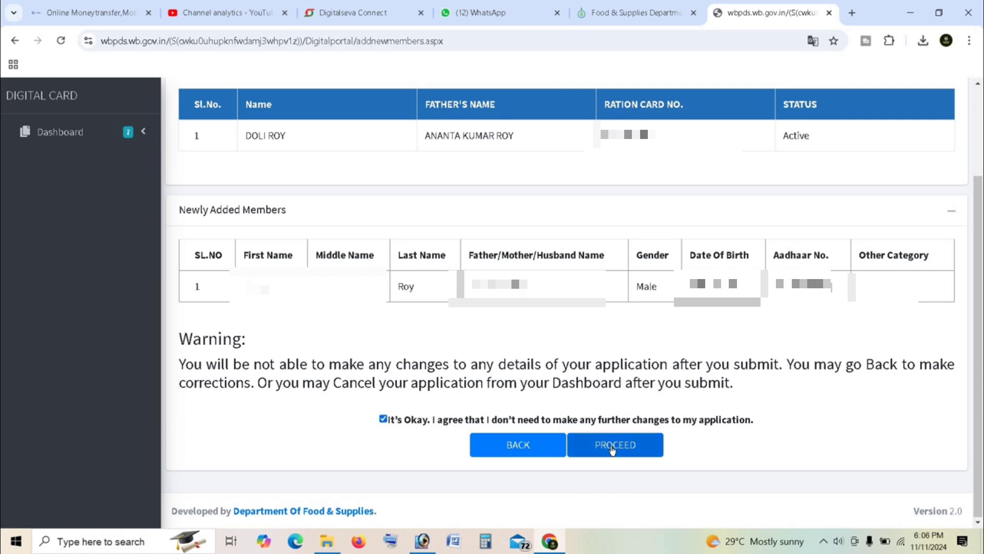
left_click(613, 446)
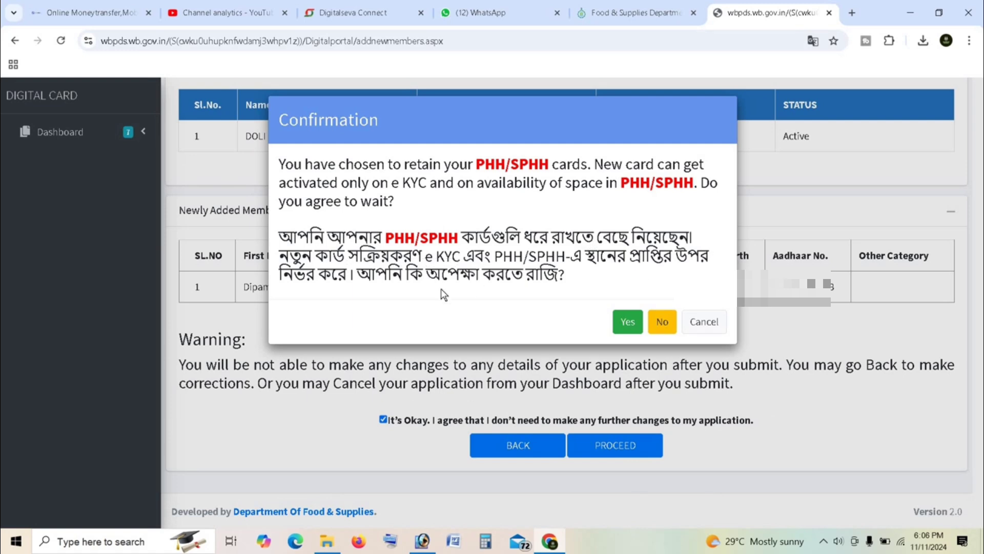
left_click(629, 323)
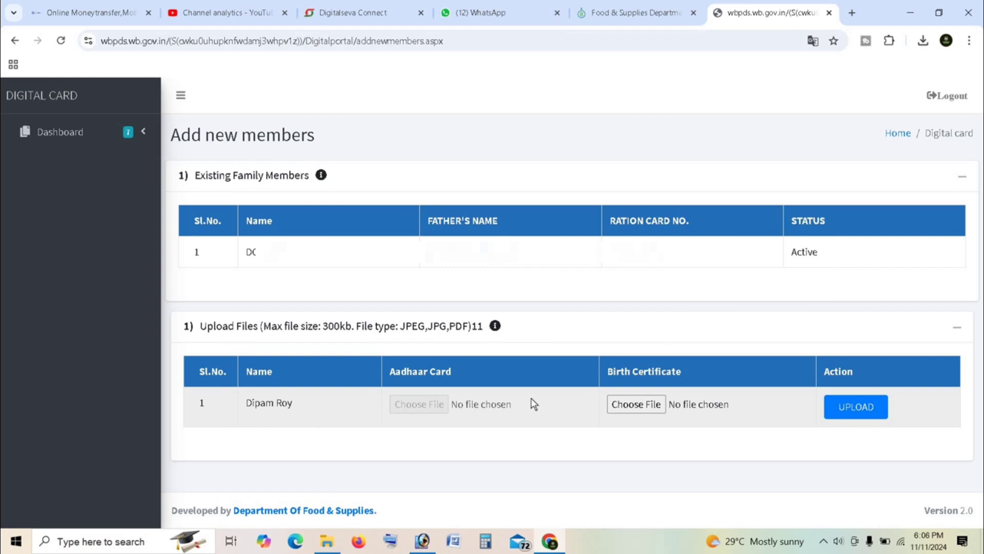
Upload the birth certificate image from Downloads for the new member.
left_click(639, 406)
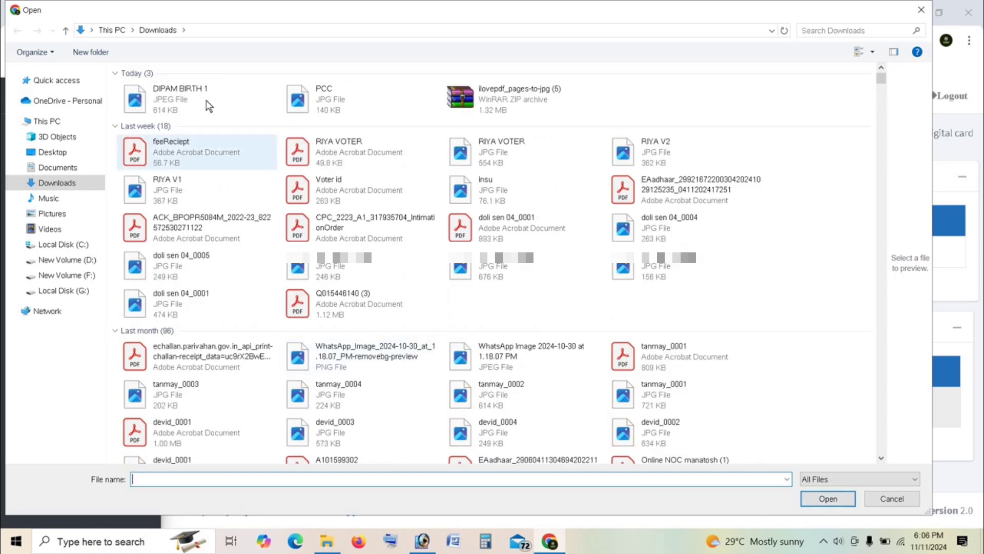
left_click(207, 99)
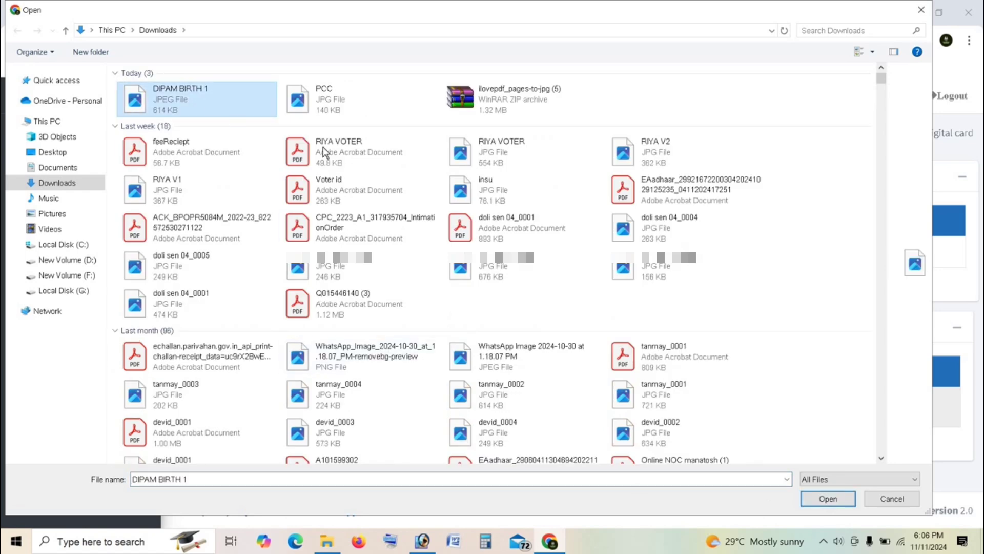
left_click(828, 498)
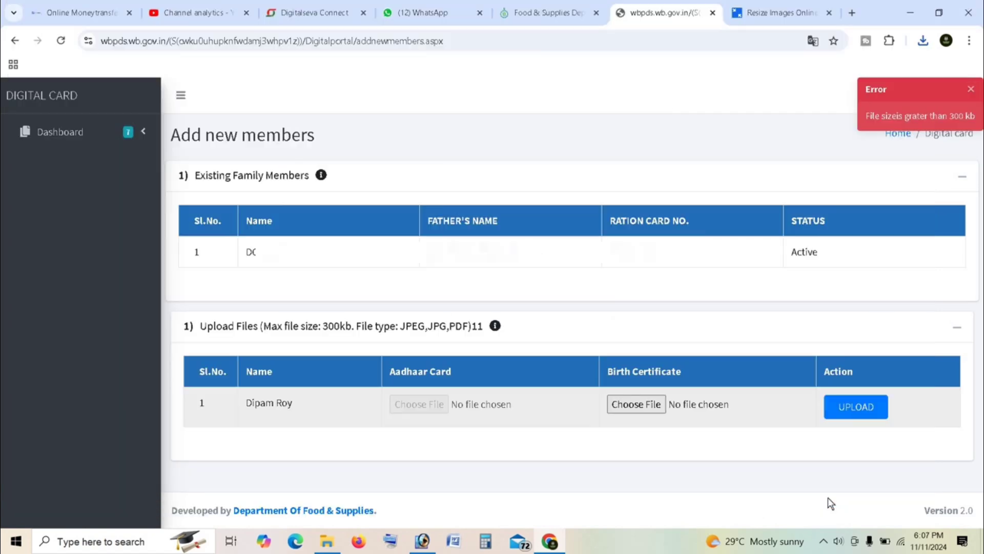
left_click(864, 409)
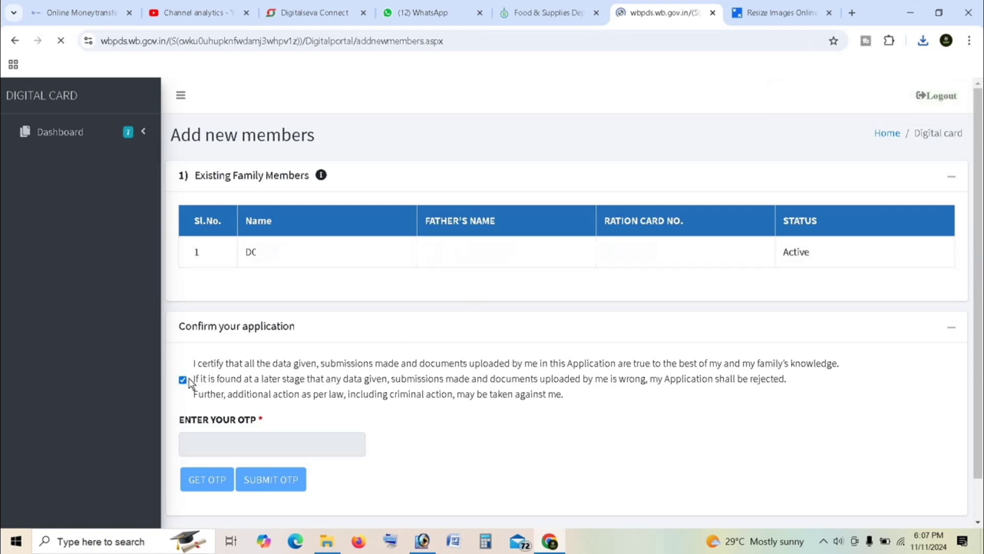
Verify the application with the received one-time password and submit it.
left_click(208, 480)
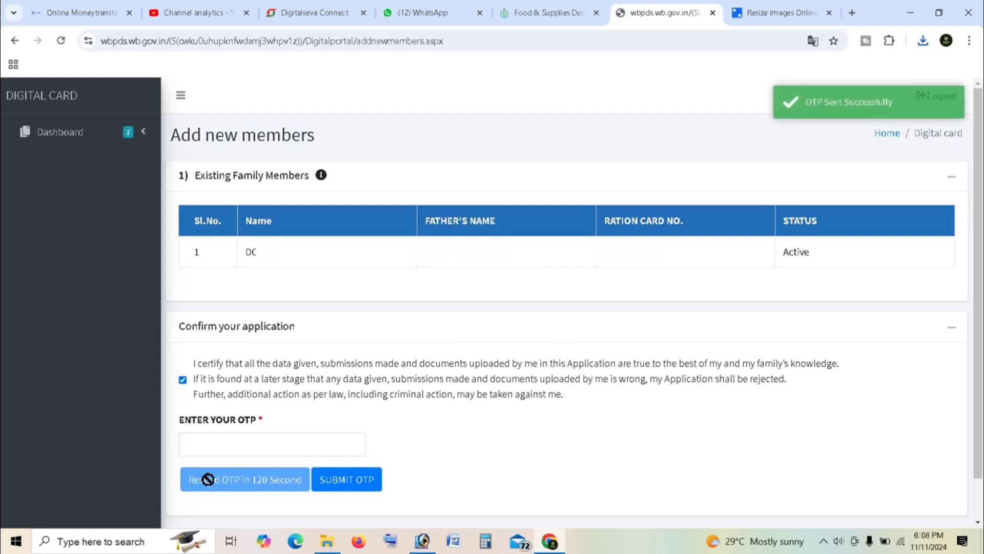
left_click(242, 442)
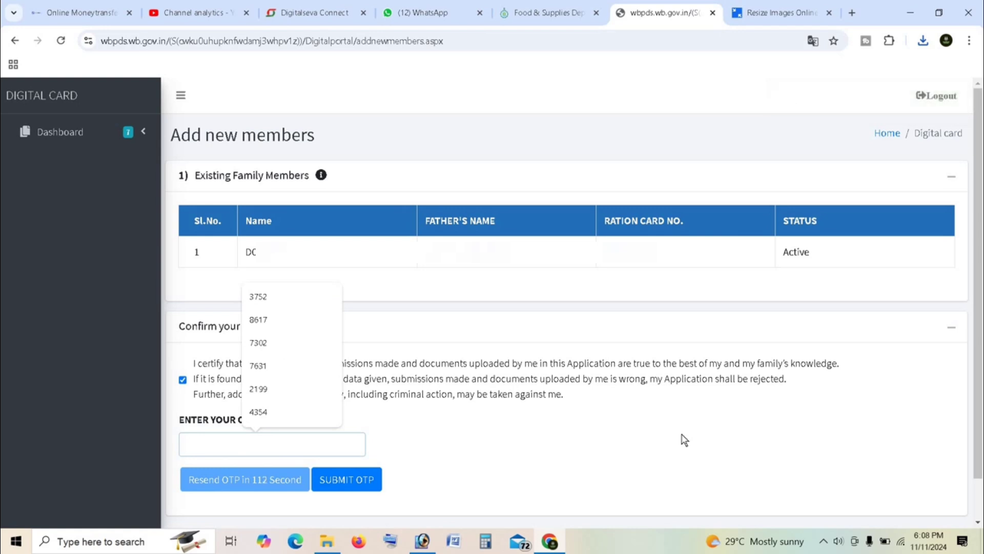
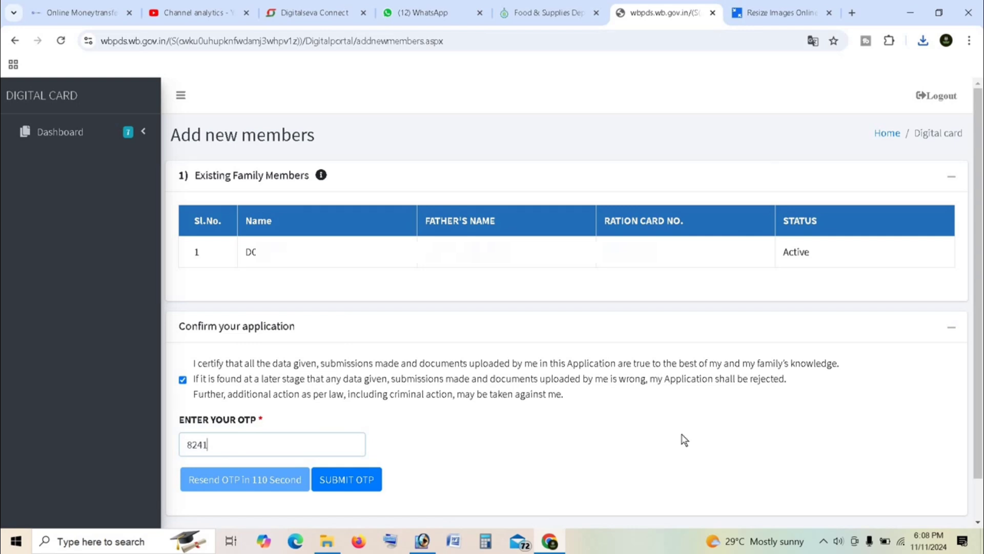
left_click(362, 486)
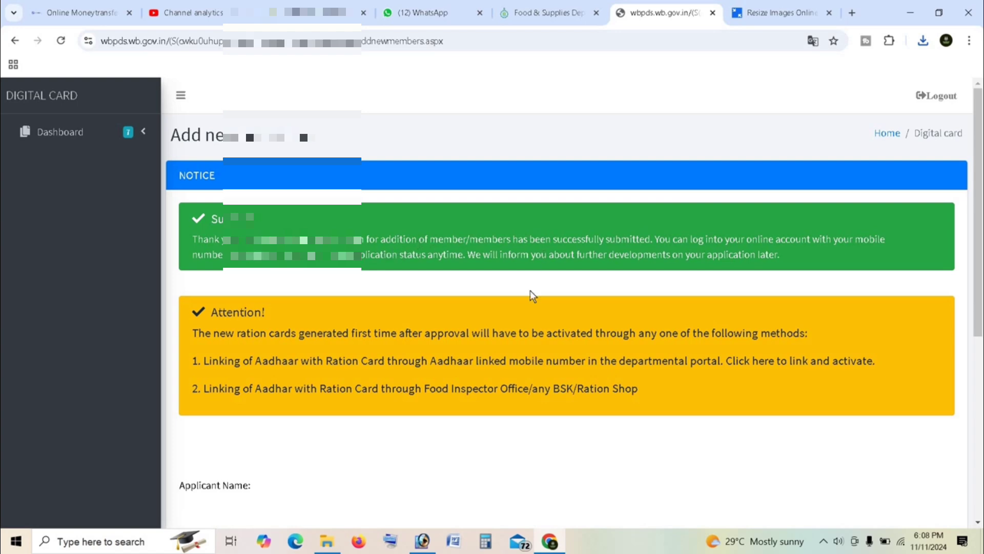
Review the success notice, then return to the dashboard Home through the sidebar.
scroll(489, 389, "down", 5)
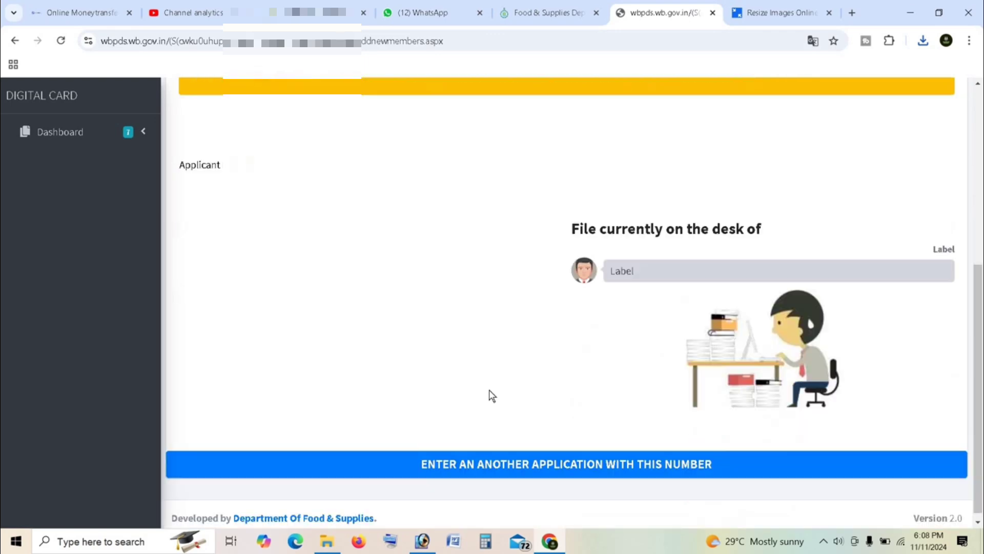
scroll(497, 387, "down", 1)
scroll(496, 386, "up", 5)
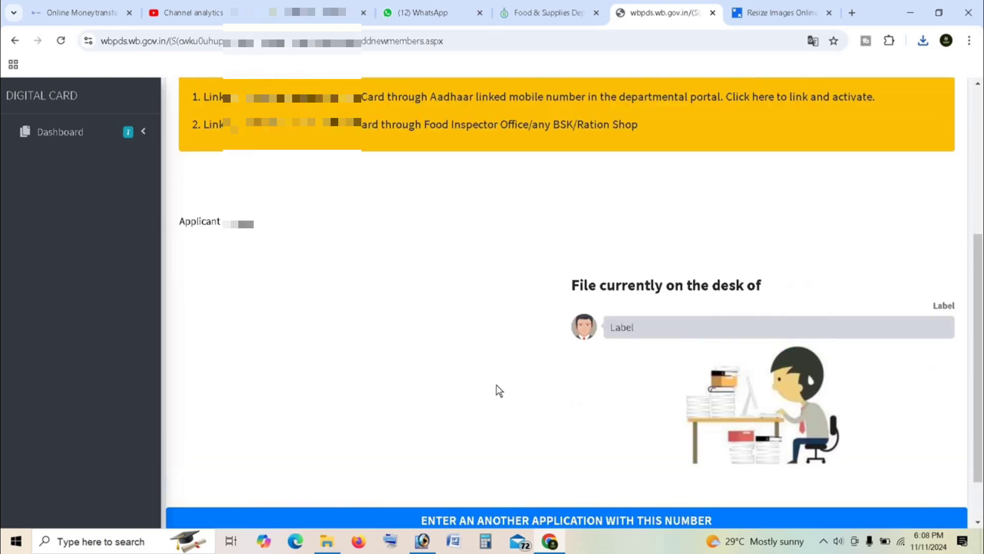
scroll(496, 384, "up", 2)
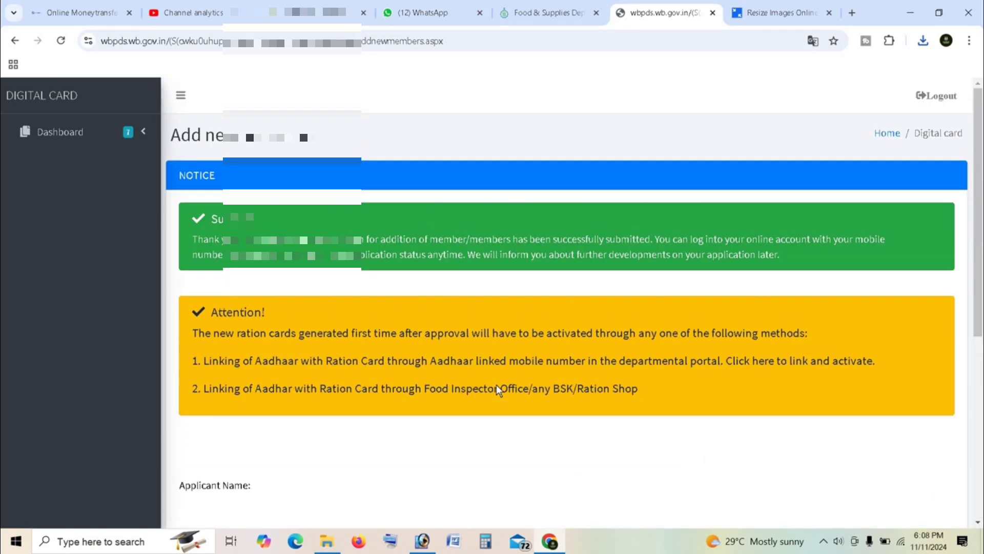
left_click(148, 134)
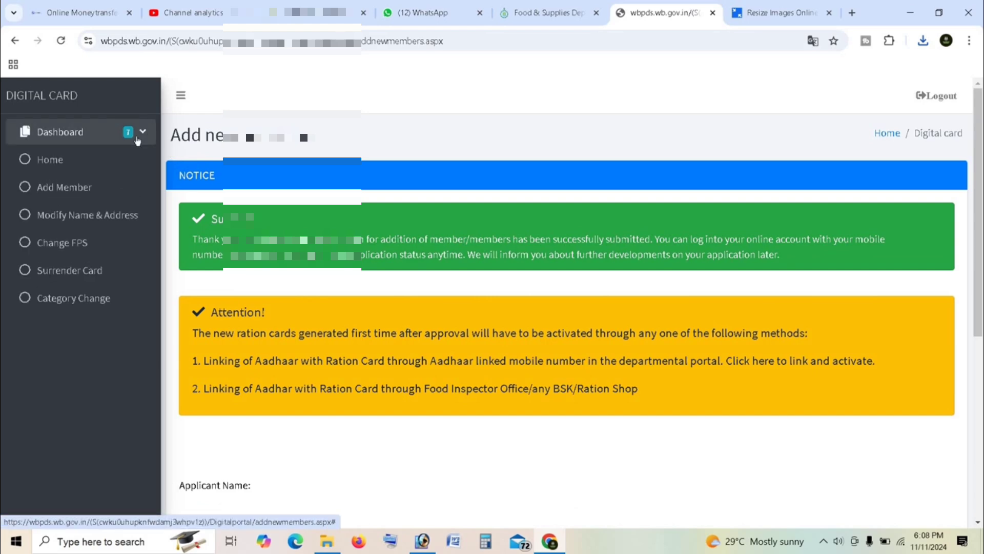
left_click(62, 157)
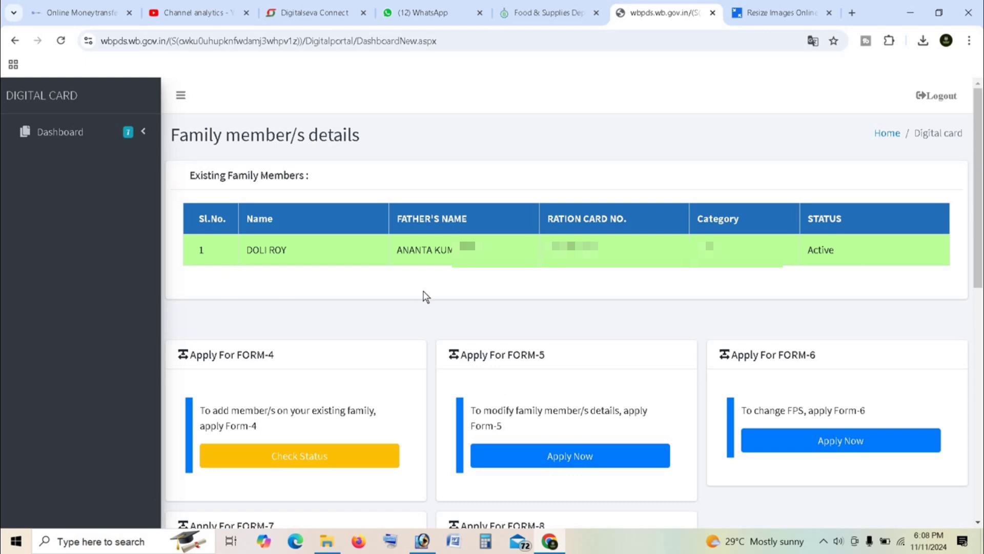
Check Form-4 status, retaining PHH/SPHH cards, and view the 'Form-IV Submitted Successfully' table.
left_click(272, 460)
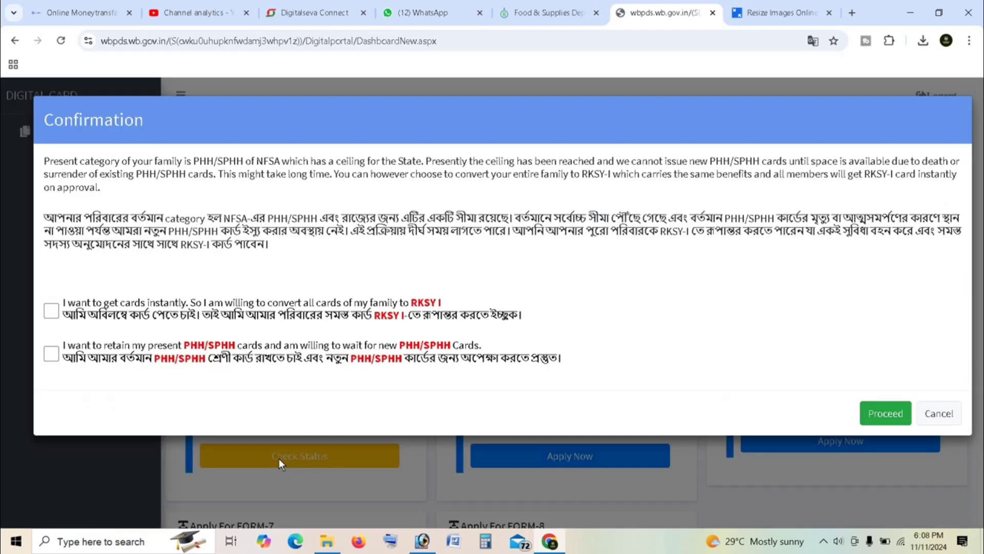
left_click(51, 353)
left_click(886, 414)
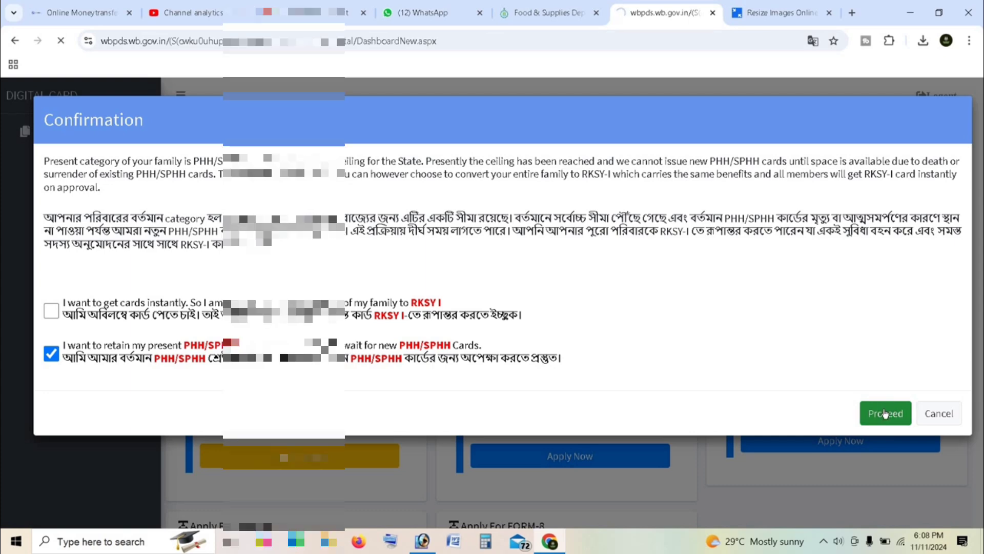
scroll(493, 423, "down", 1)
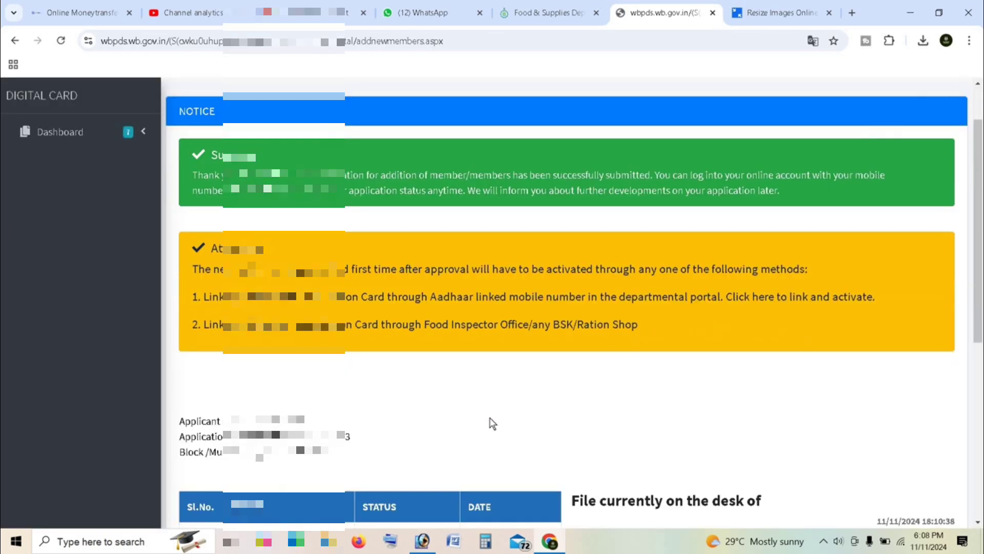
scroll(492, 423, "down", 3)
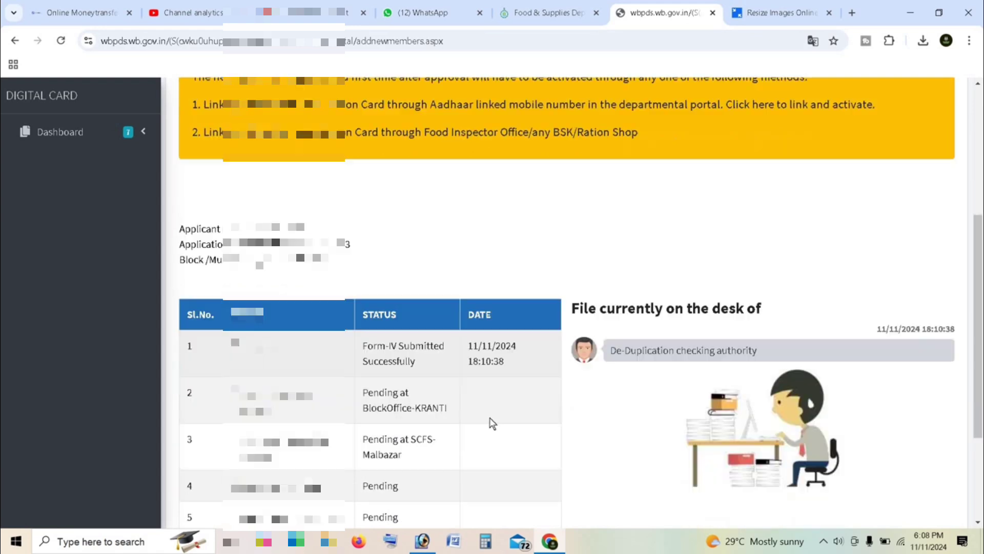
scroll(492, 423, "down", 1)
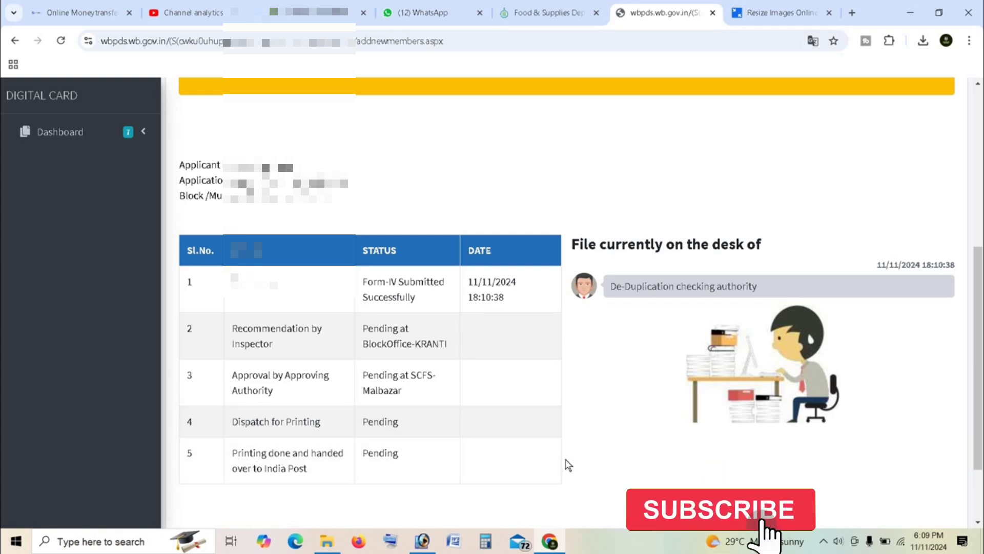
scroll(566, 459, "down", 1)
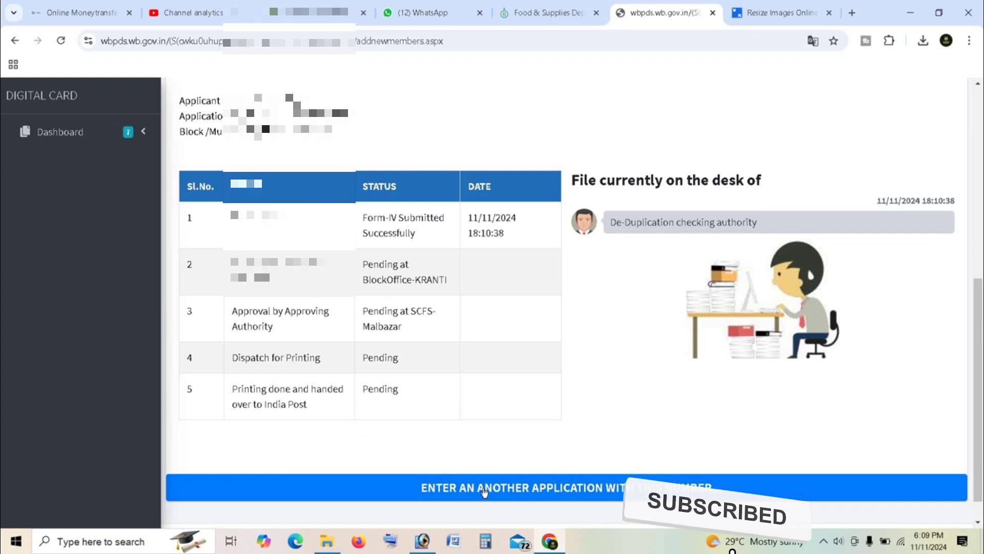